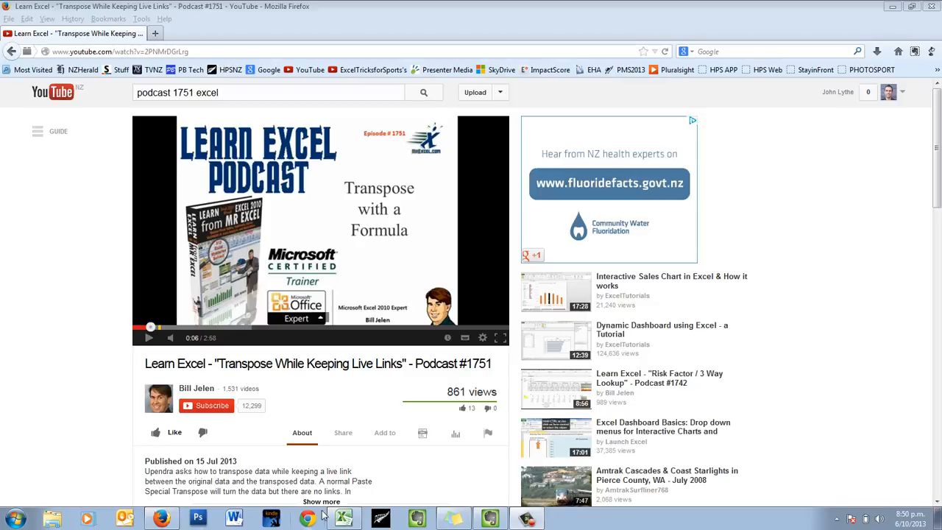
- Switch to the EAF.xlsx workbook in Excel and examine the source data and the average formulas in H2 and I2
click(343, 519)
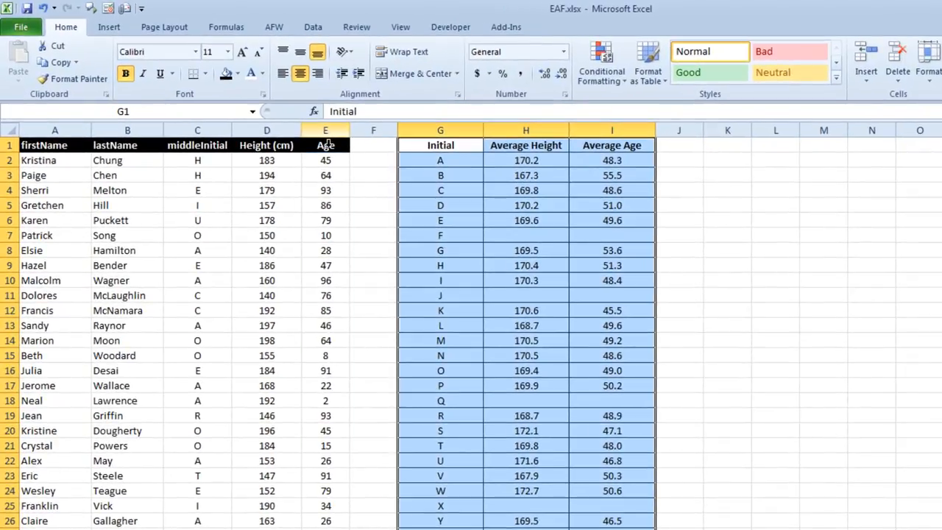
click(323, 144)
key(ctrl+a)
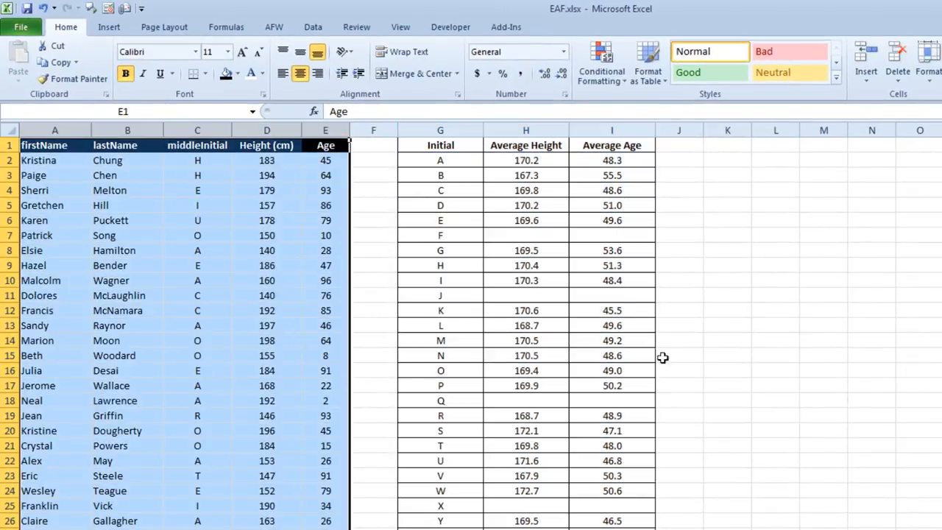
click(727, 146)
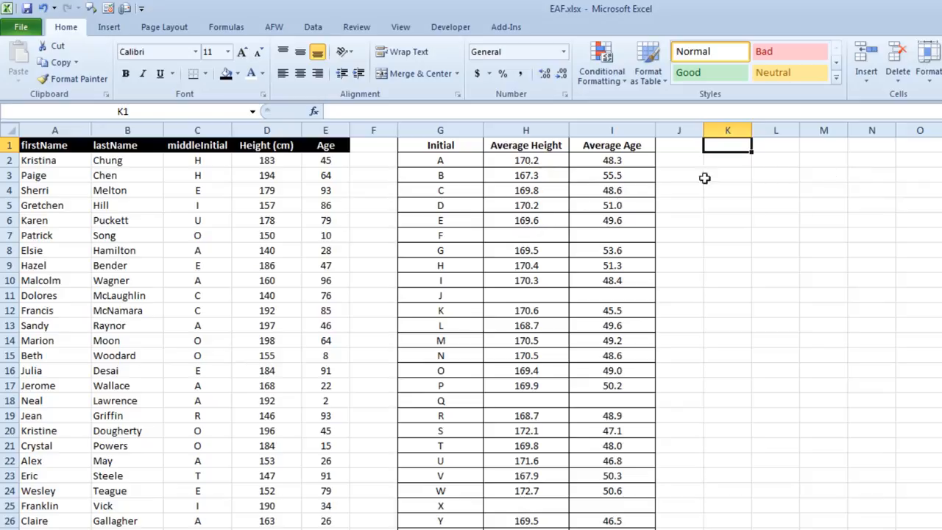
click(547, 161)
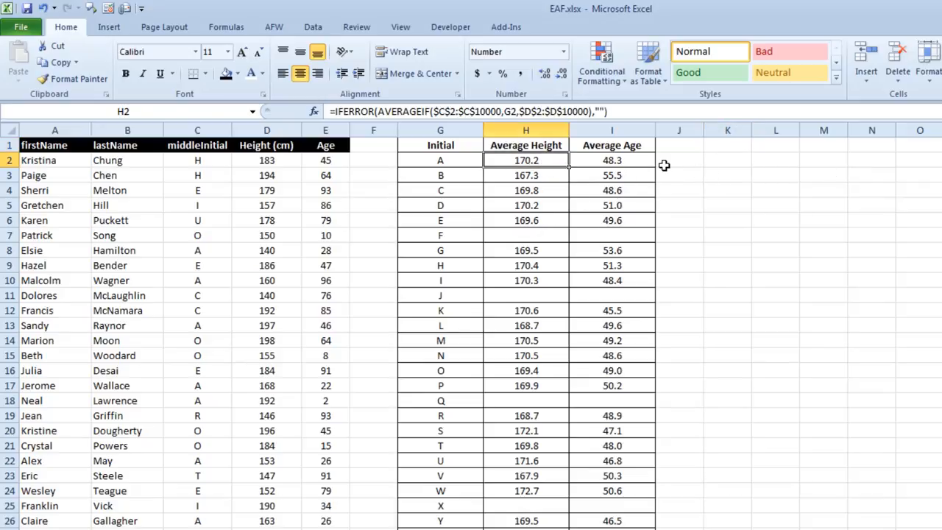
click(640, 166)
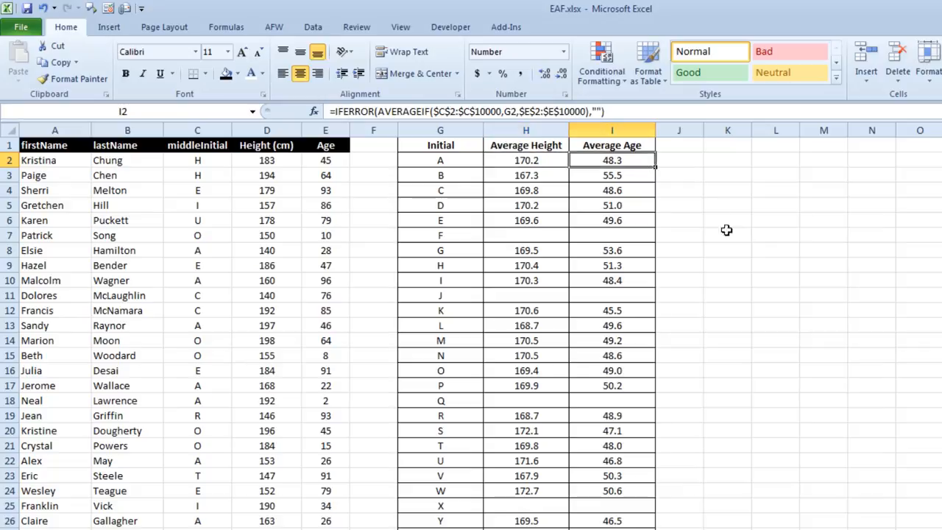
click(727, 168)
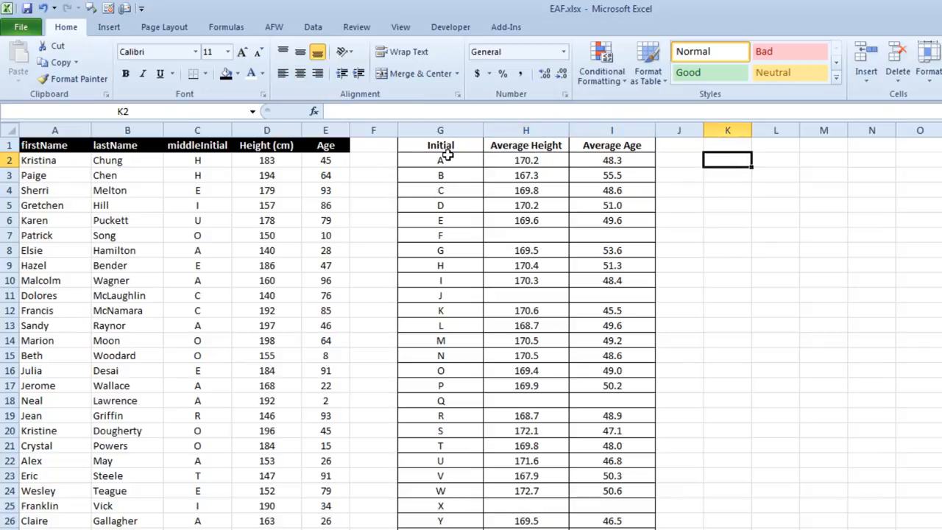
- Copy the summary table G1:I27 and paste it as transposed values starting at G30
drag(446, 150, 611, 526)
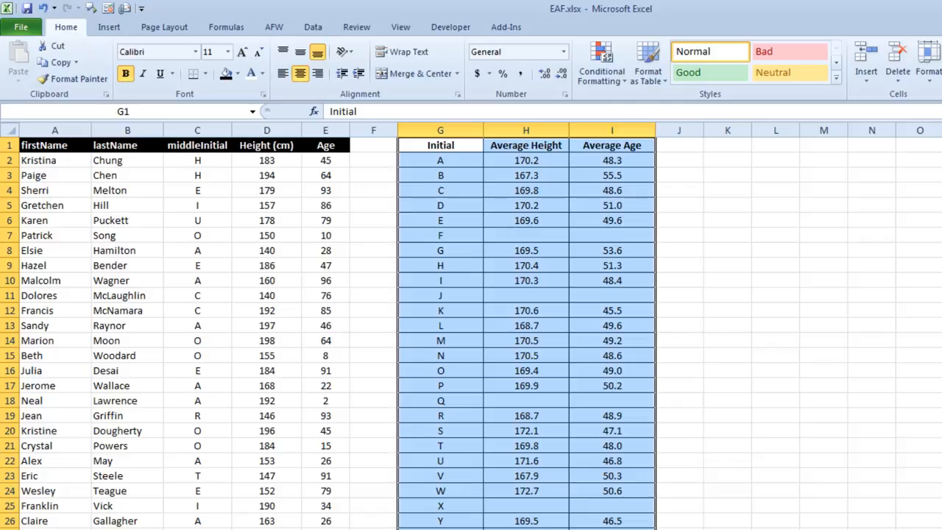
click(61, 63)
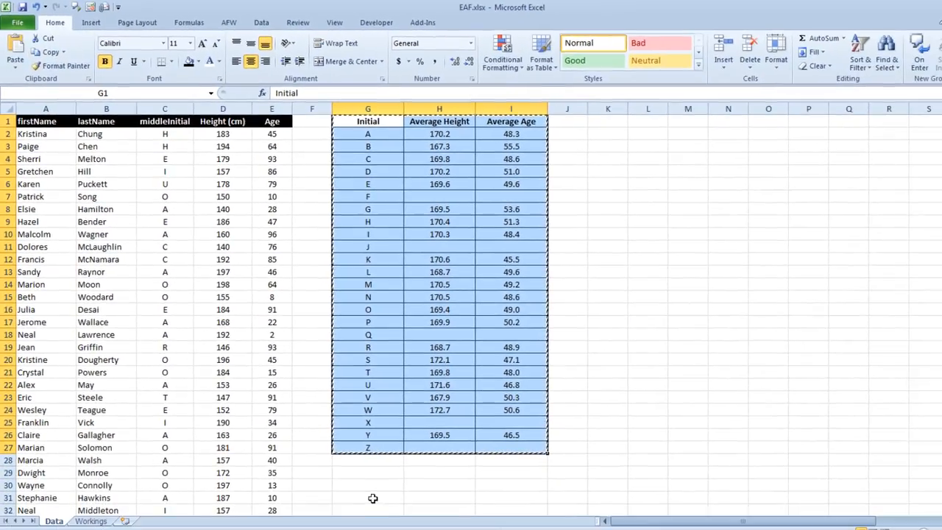
click(368, 485)
click(15, 68)
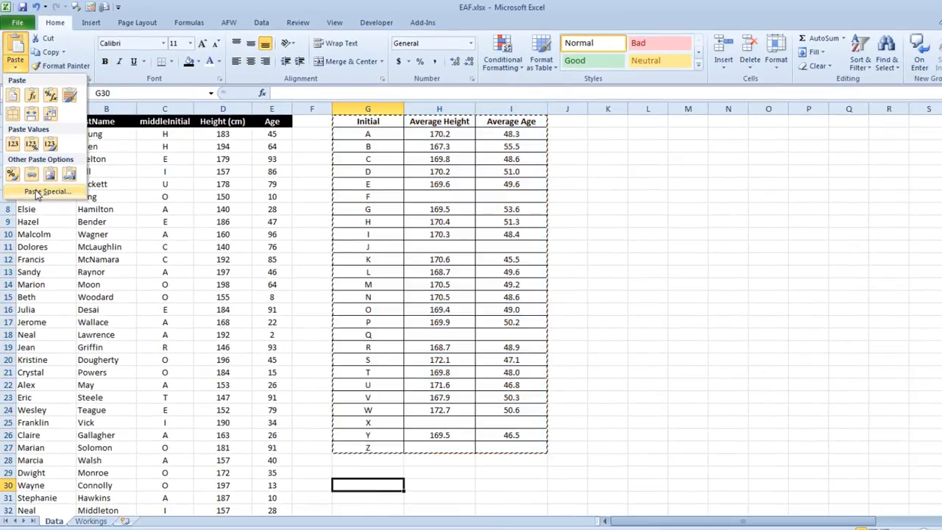
click(33, 191)
click(484, 292)
click(580, 398)
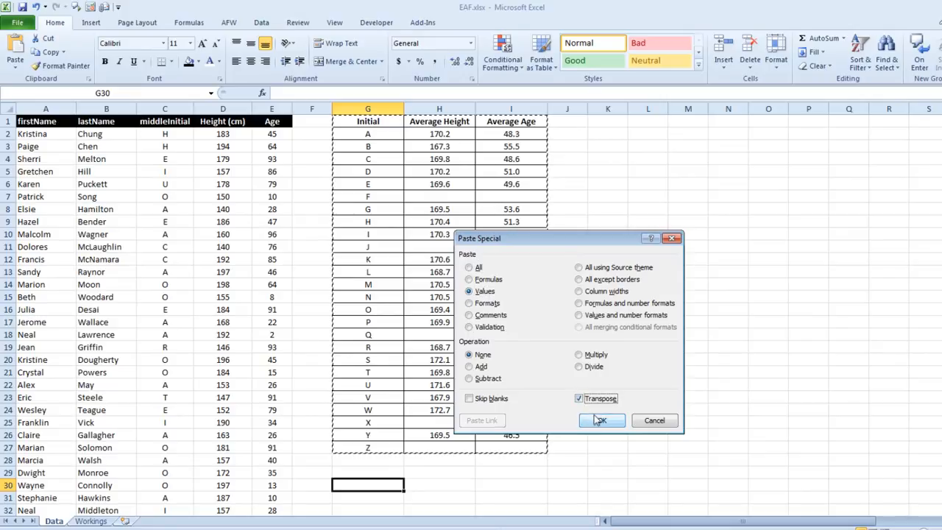
click(601, 420)
- Check the pasted Average Height value in H31 and the transposed block, and undo the paste
scroll(623, 371, down, 2)
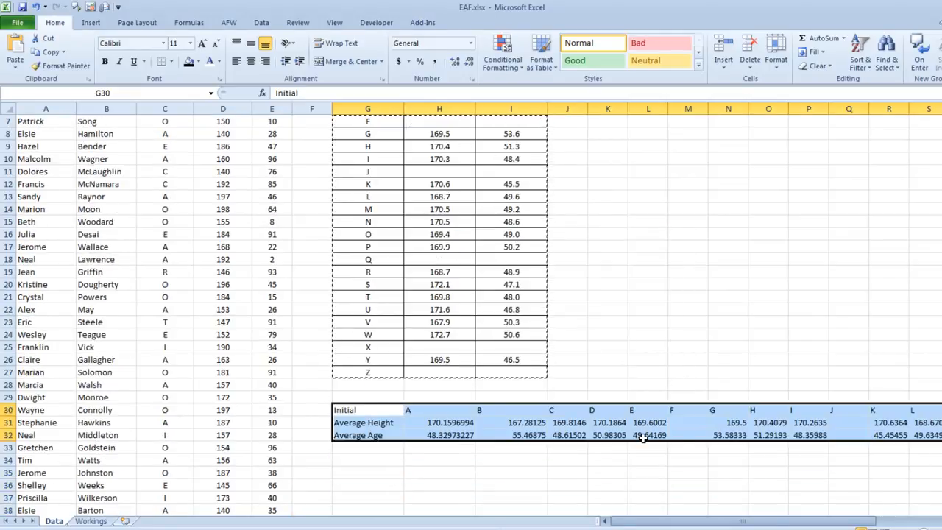
click(460, 423)
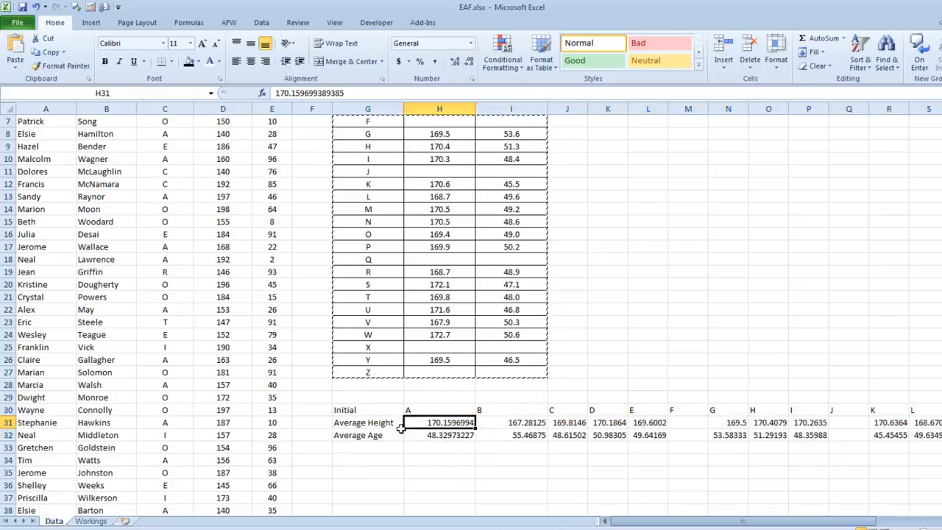
drag(346, 411, 923, 436)
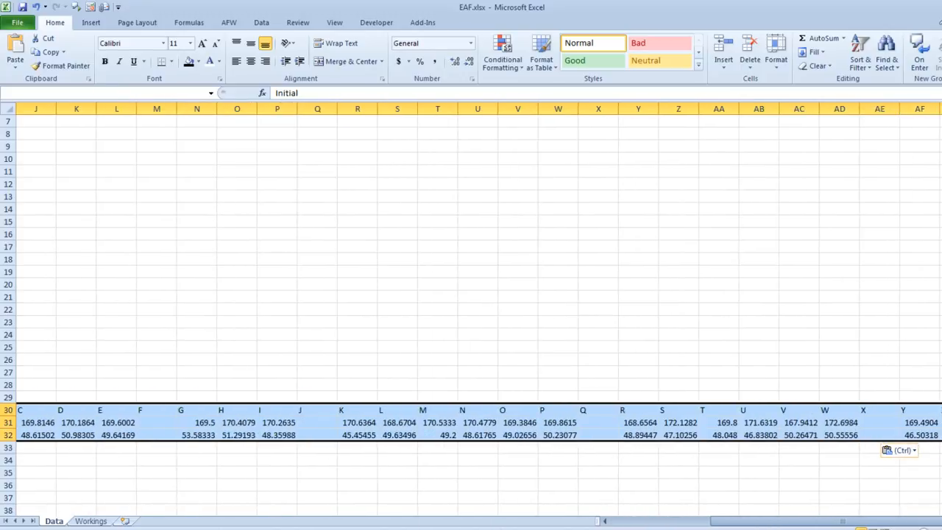
key(ctrl+z)
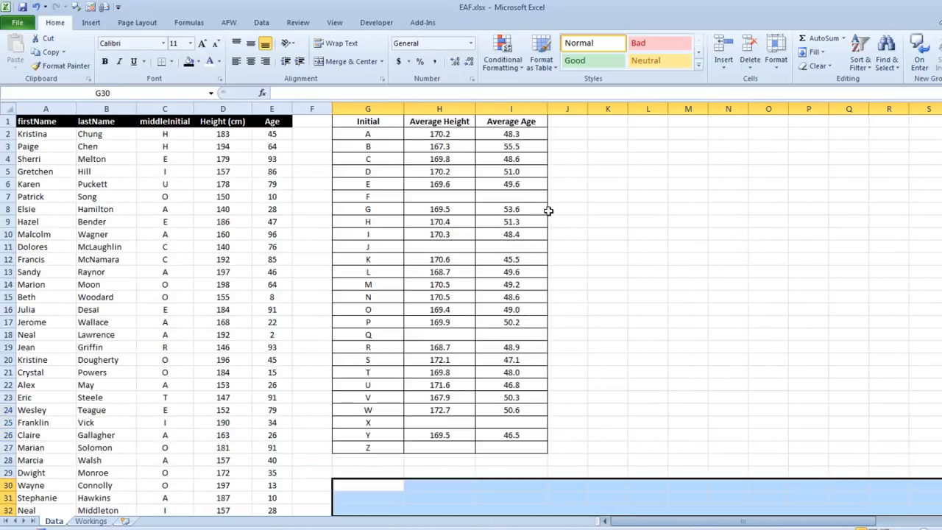
click(633, 242)
- Replace every = with & in the summary table G1:I27 to turn its formulas into text
drag(375, 124, 530, 448)
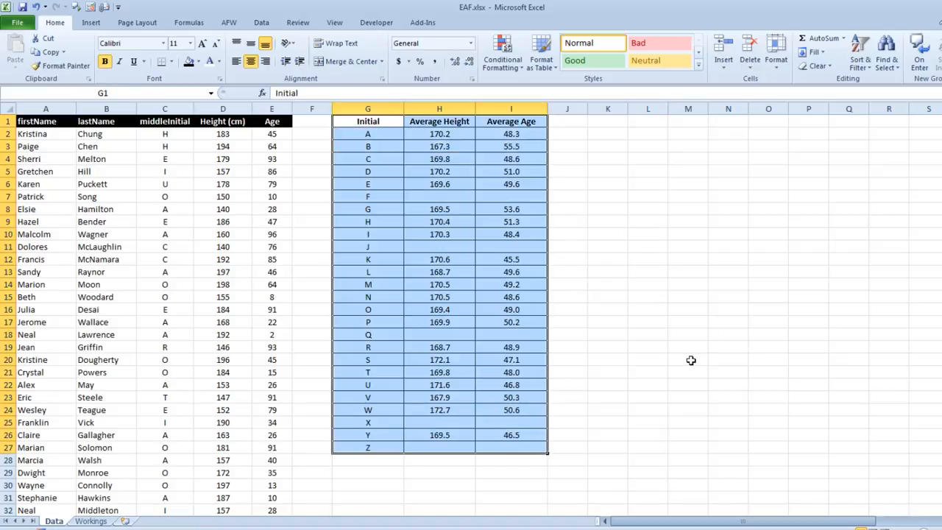
key(ctrl+h)
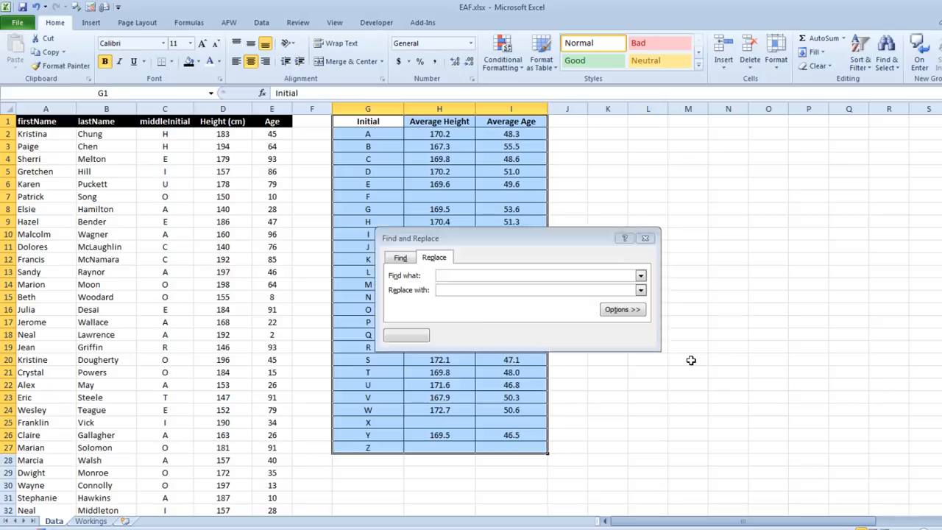
key(Tab)
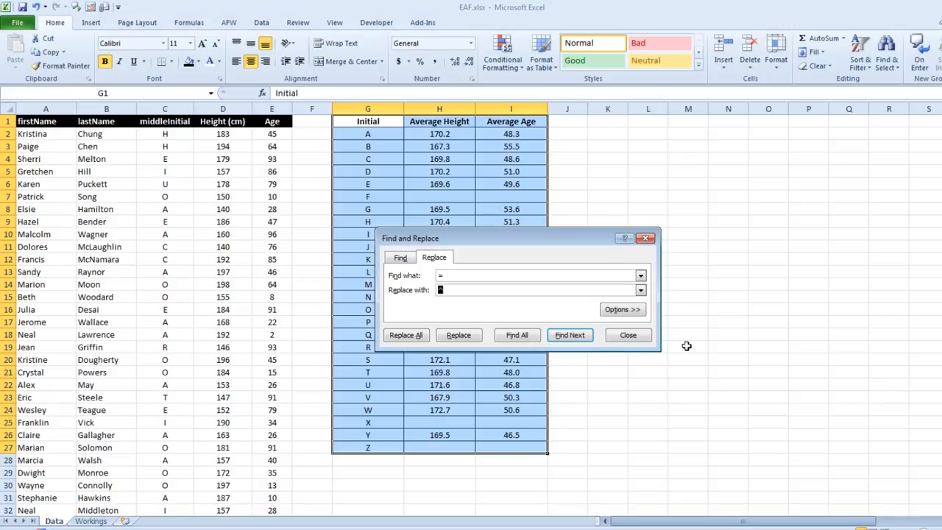
click(459, 279)
key(Tab)
text(&)
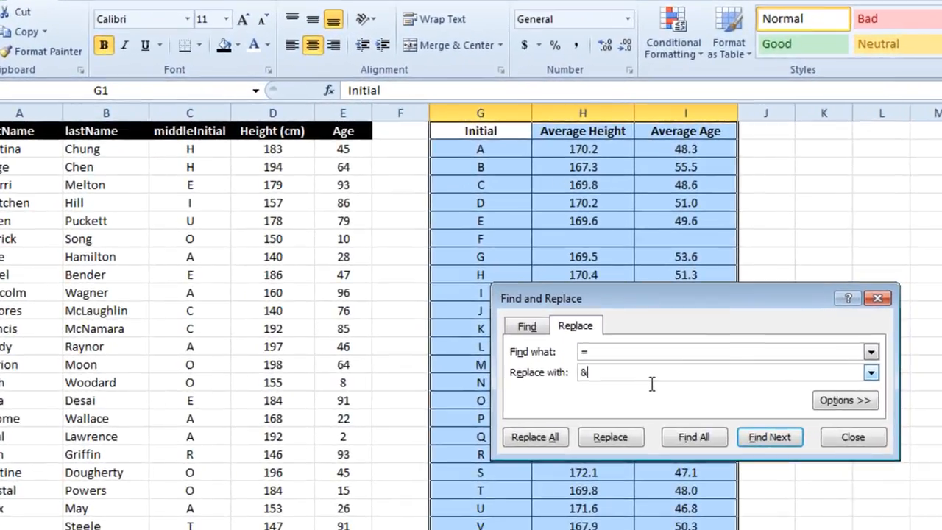
click(535, 437)
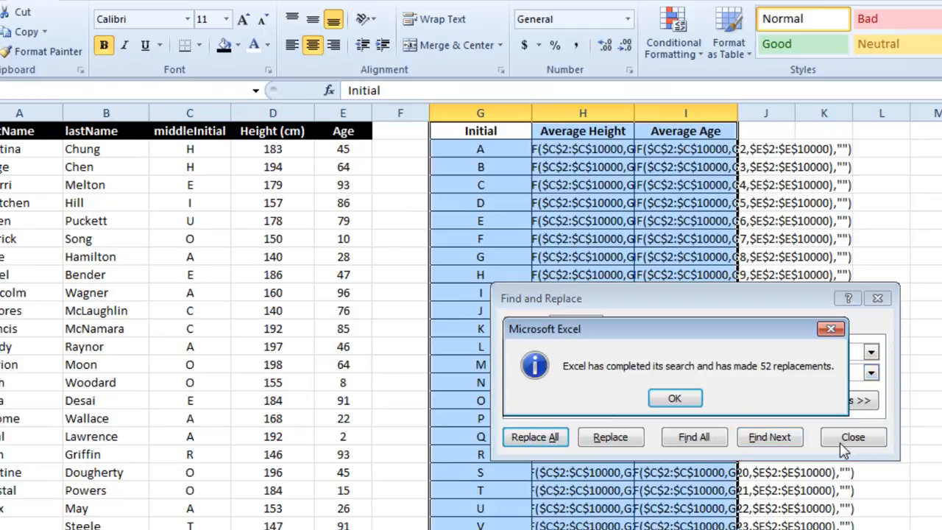
click(675, 399)
click(850, 439)
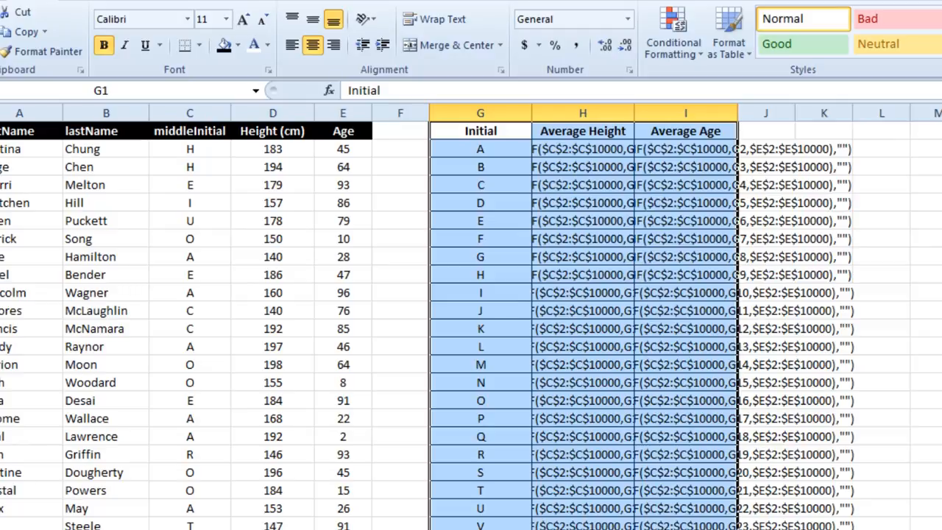
- Copy the summary table with its text formulas and paste it as transposed values starting at G29
key(ctrl+c)
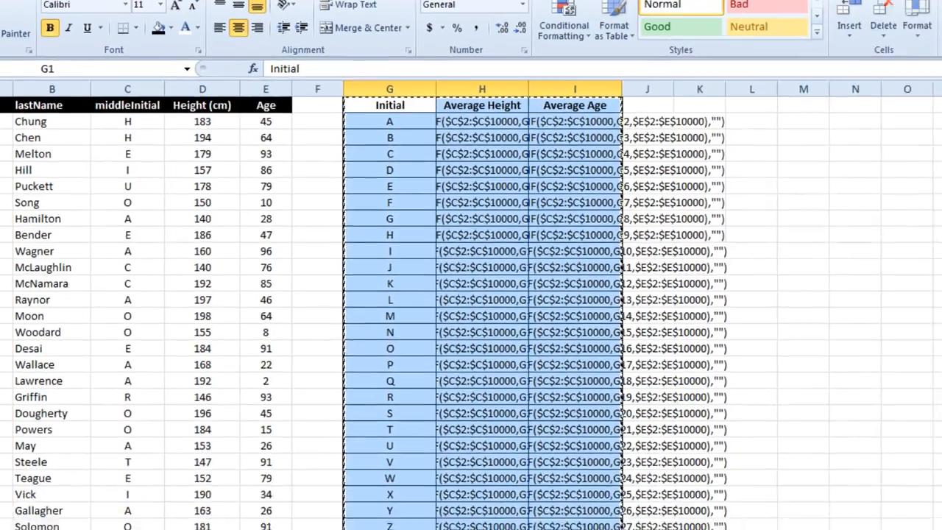
click(277, 465)
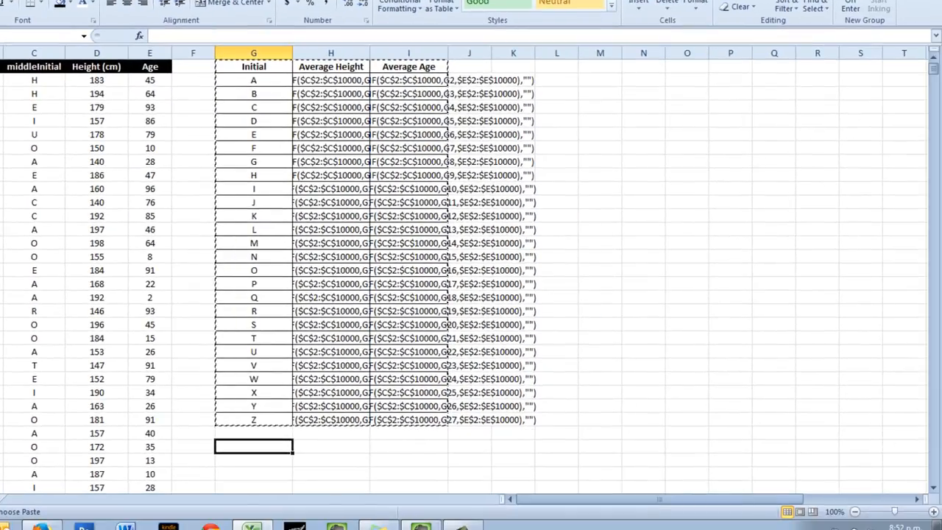
key(ctrl+alt+v)
click(381, 252)
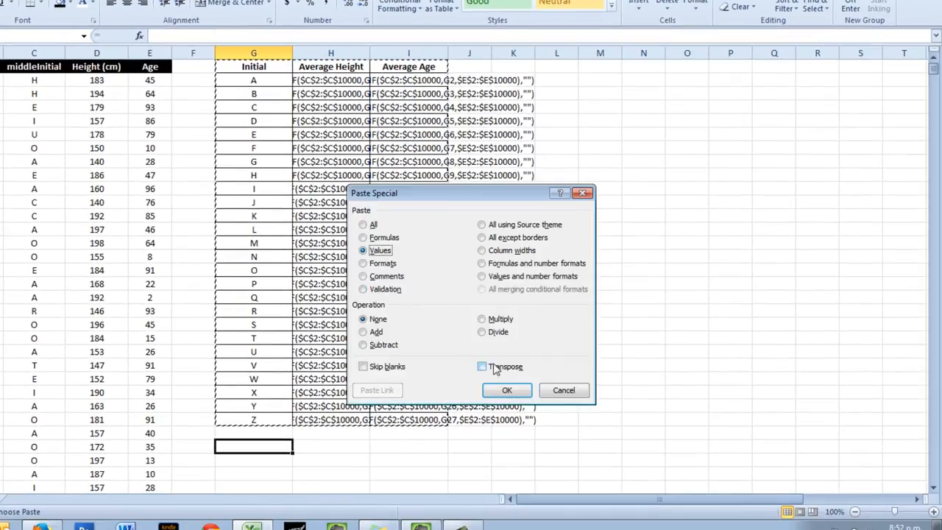
click(488, 368)
click(507, 390)
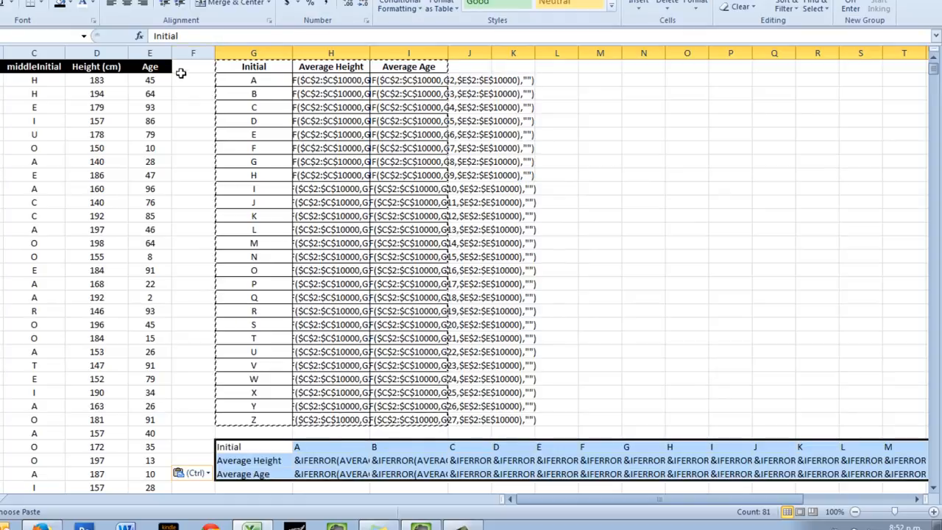
- Replace every & with = in the transposed block to turn its text back into formulas
key(ctrl+h)
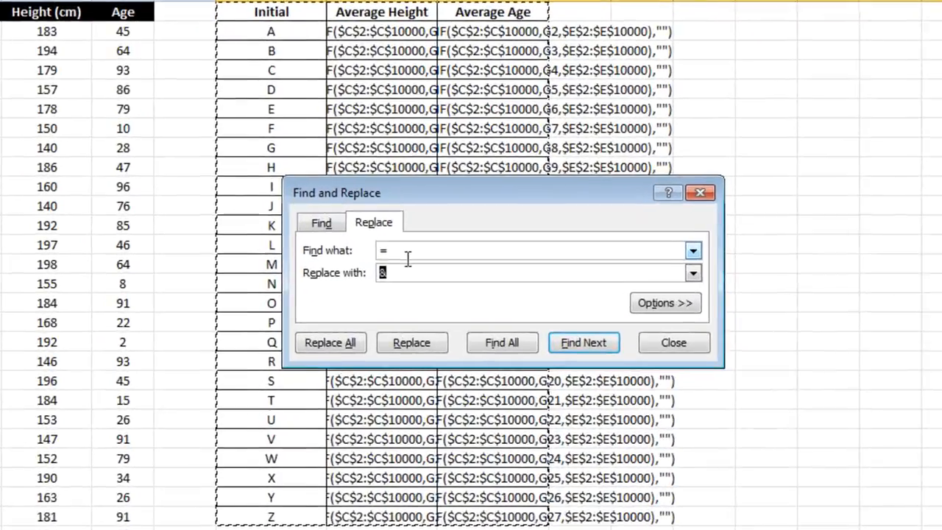
drag(406, 255, 343, 249)
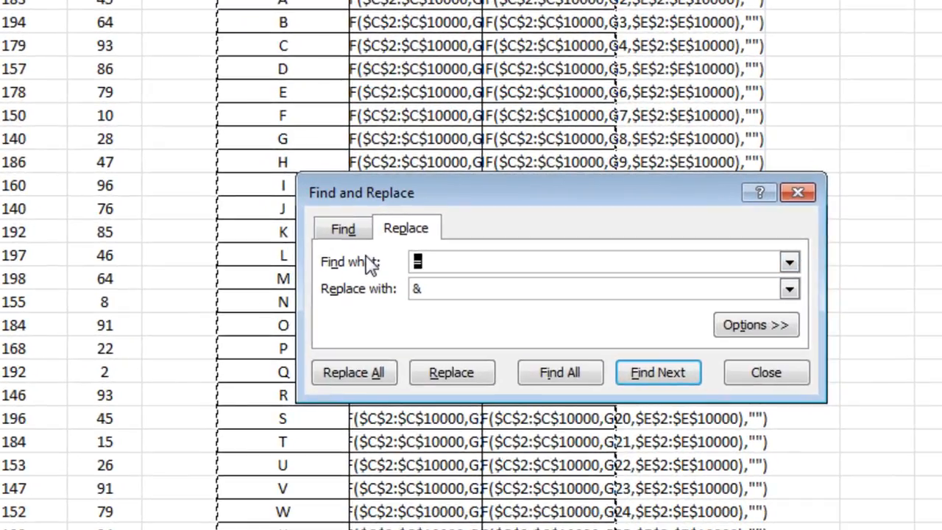
text(&)
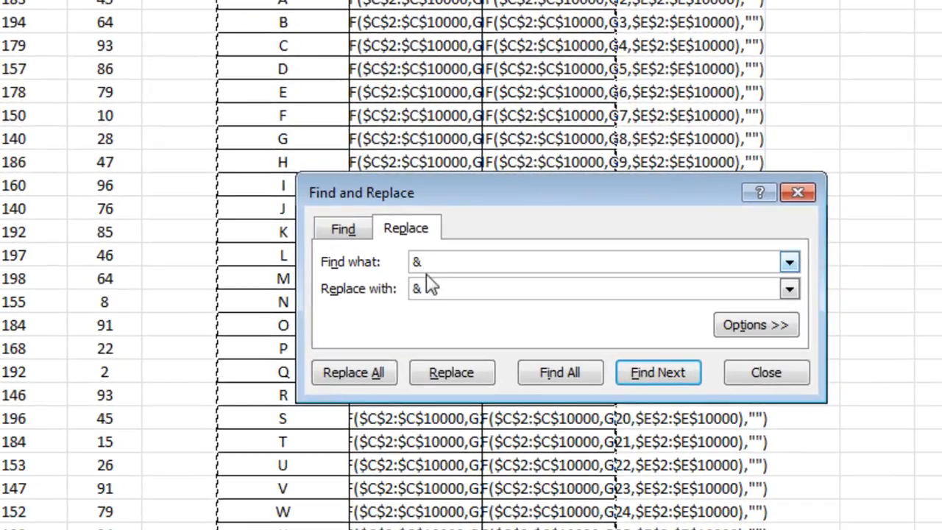
drag(431, 287, 421, 292)
text(=)
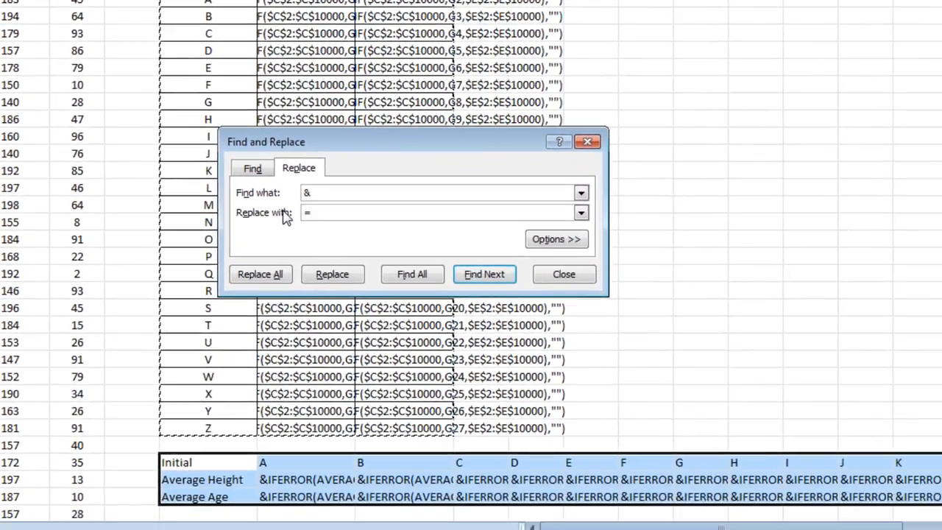
click(302, 324)
click(409, 243)
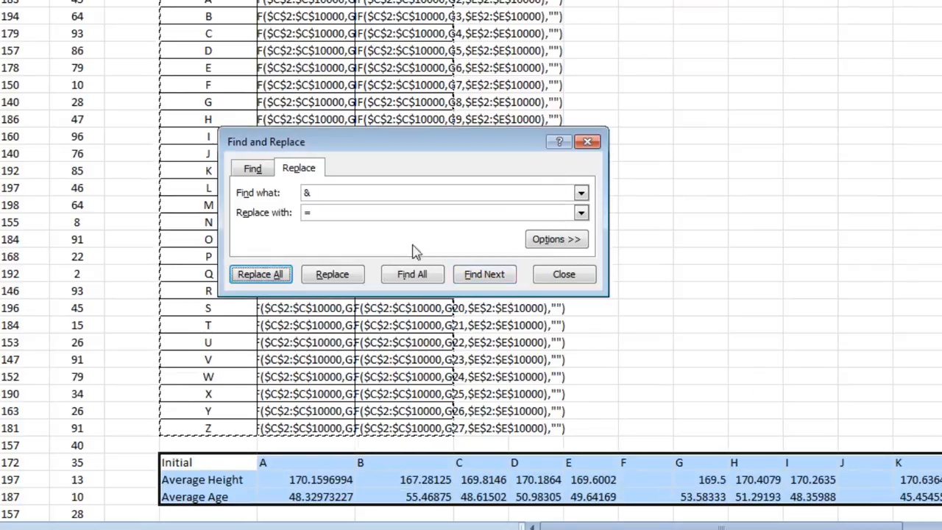
click(564, 274)
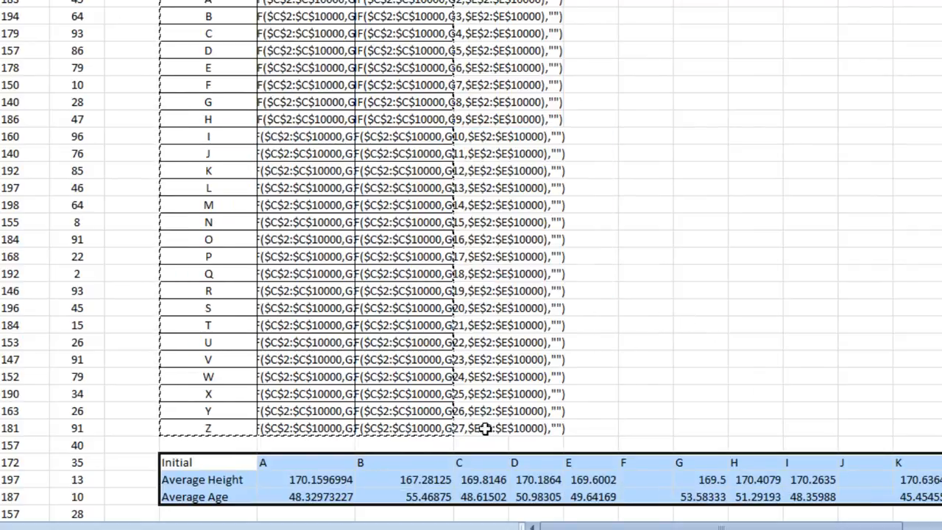
- Restore the formulas in the original summary table by replacing every & with =
drag(441, 429, 210, 1)
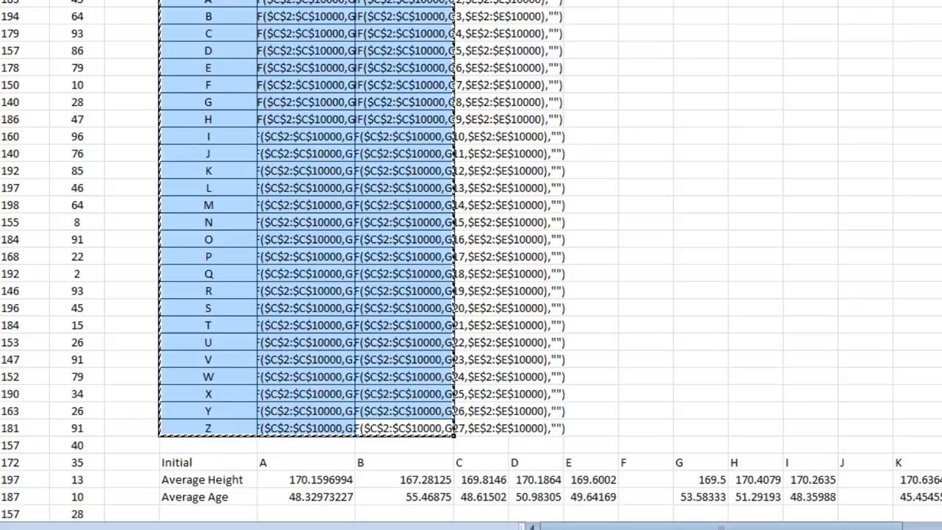
key(ctrl+h)
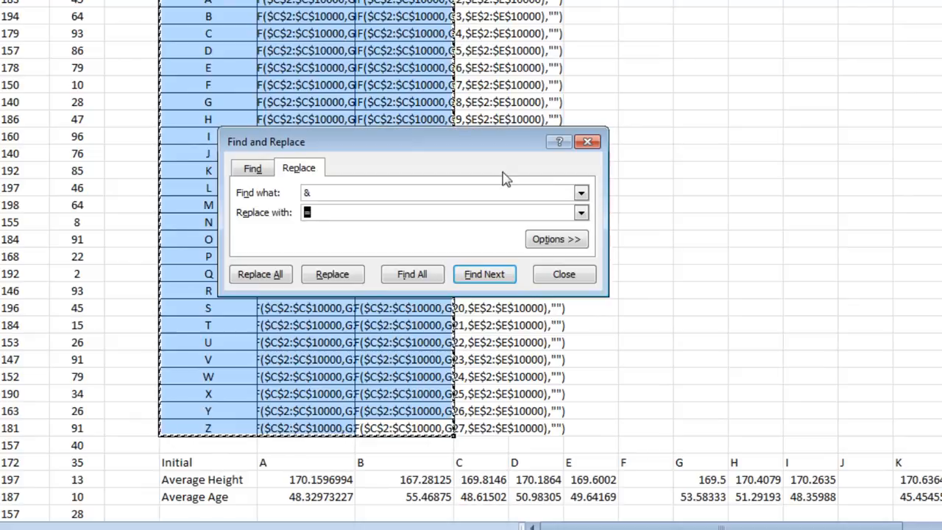
click(285, 273)
key(Return)
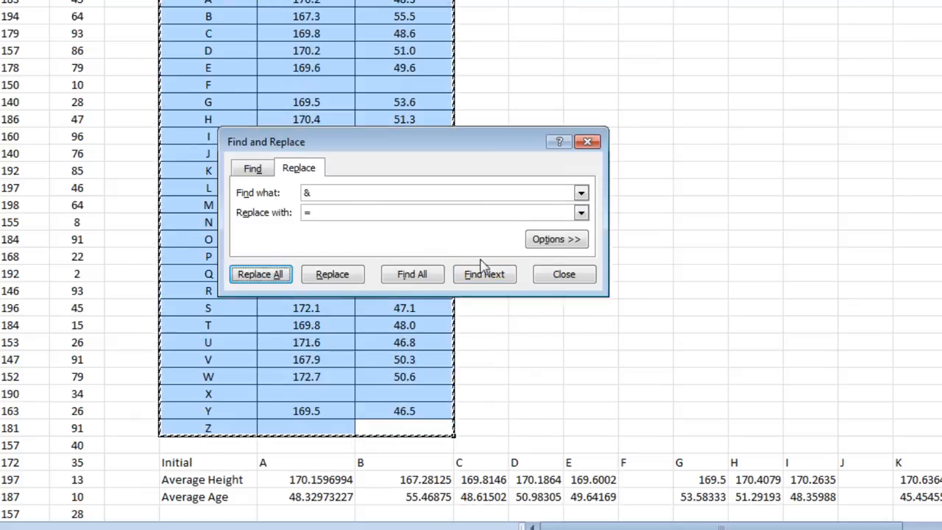
click(563, 274)
- Center the contents of the transposed table starting at G29 and apply all borders to its cells
click(608, 193)
scroll(588, 236, down, 3)
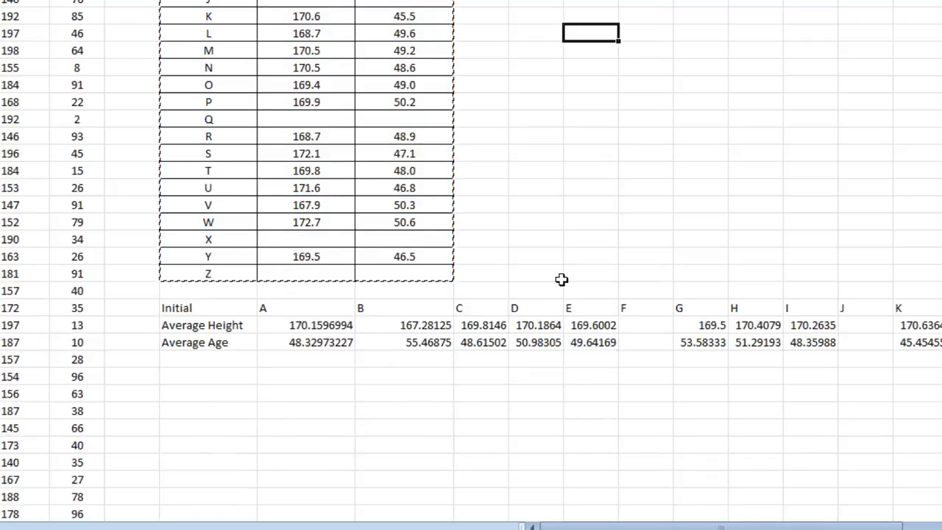
click(211, 309)
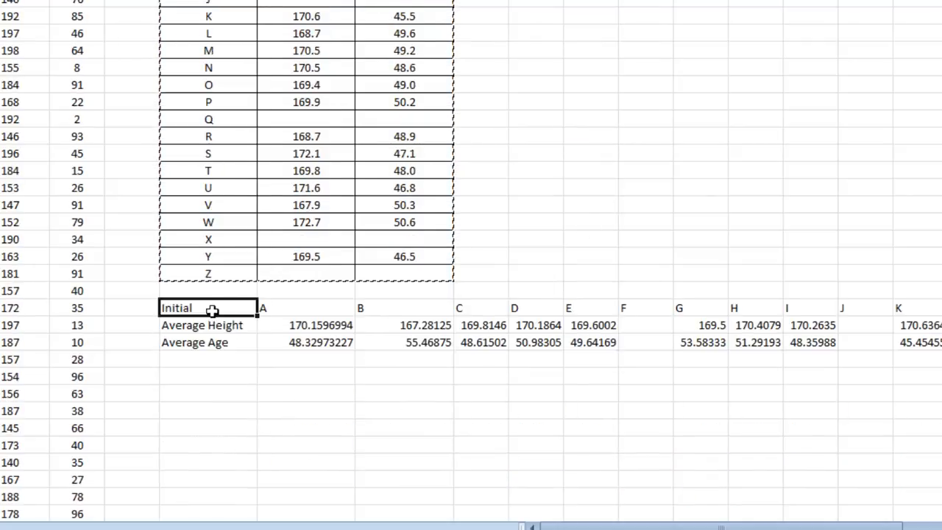
key(ctrl+a)
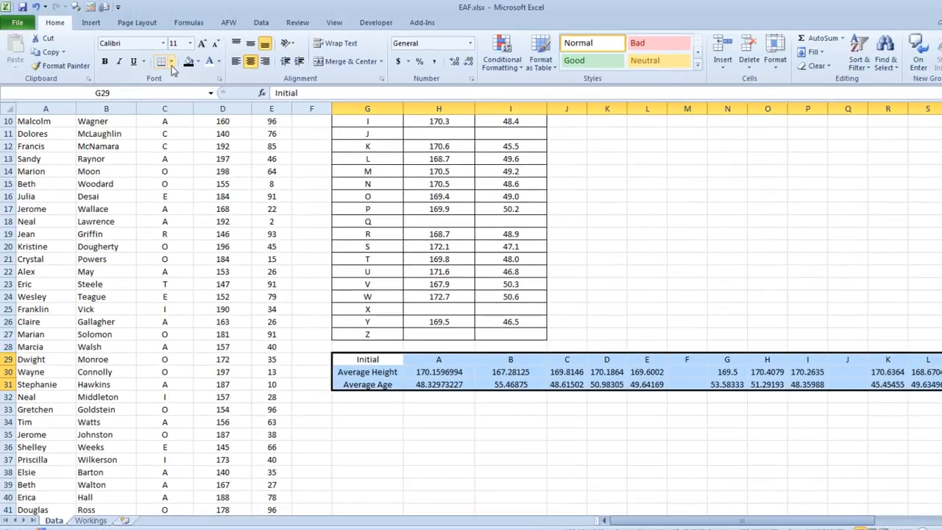
click(172, 64)
click(190, 161)
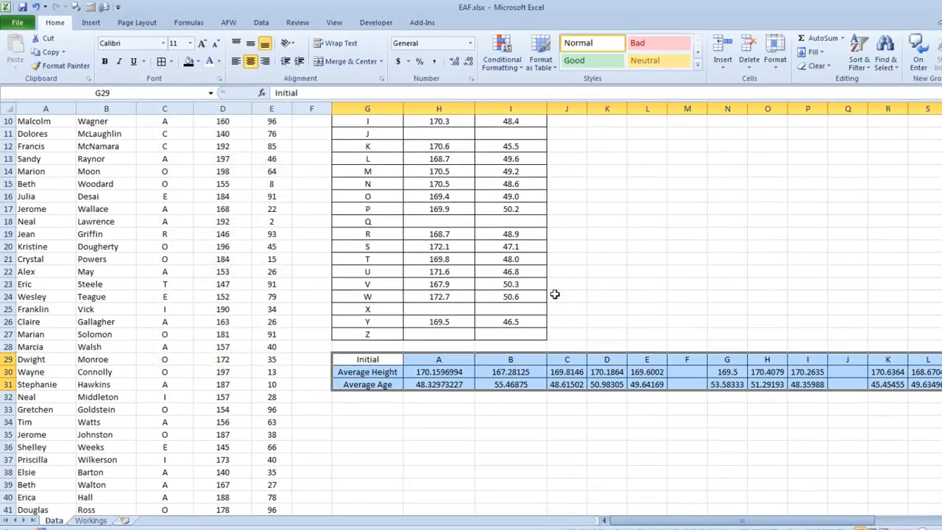
- Format the average height and age values in H30:AG31 of the transposed table to one decimal place
drag(439, 374, 931, 385)
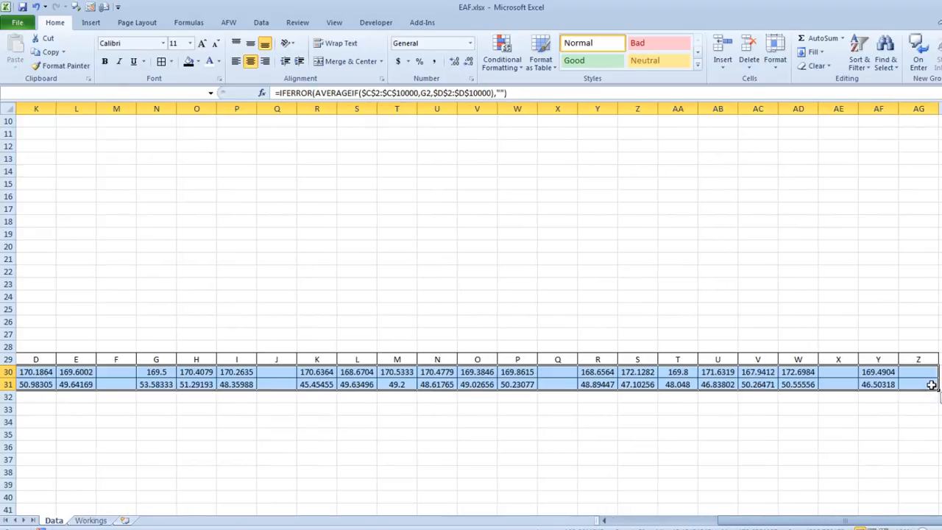
click(454, 62)
click(454, 63)
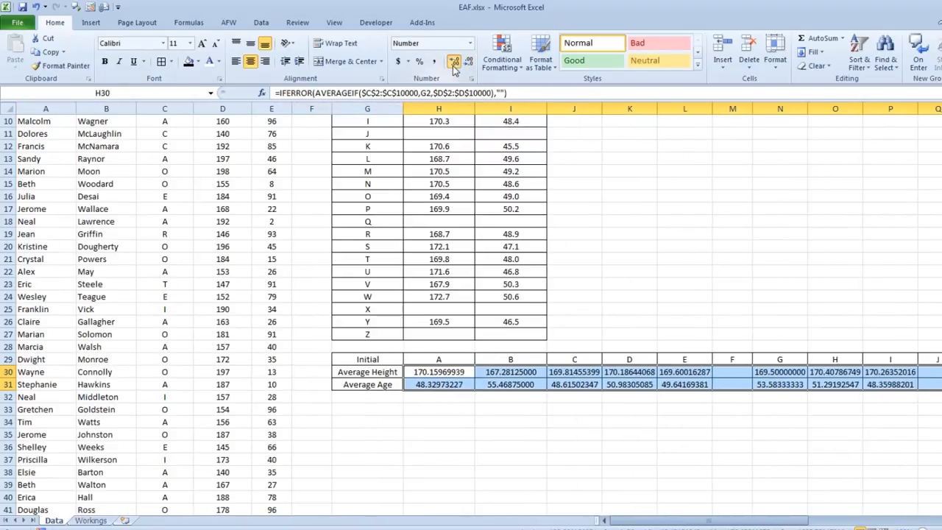
click(466, 63)
click(466, 63)
click(466, 63)
click(466, 63)
click(466, 63)
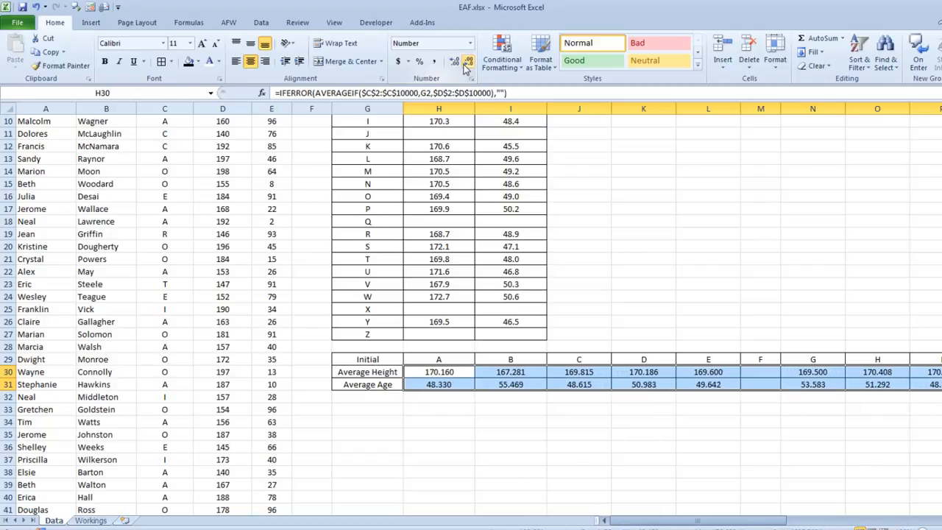
click(466, 64)
click(466, 63)
scroll(631, 274, up, 3)
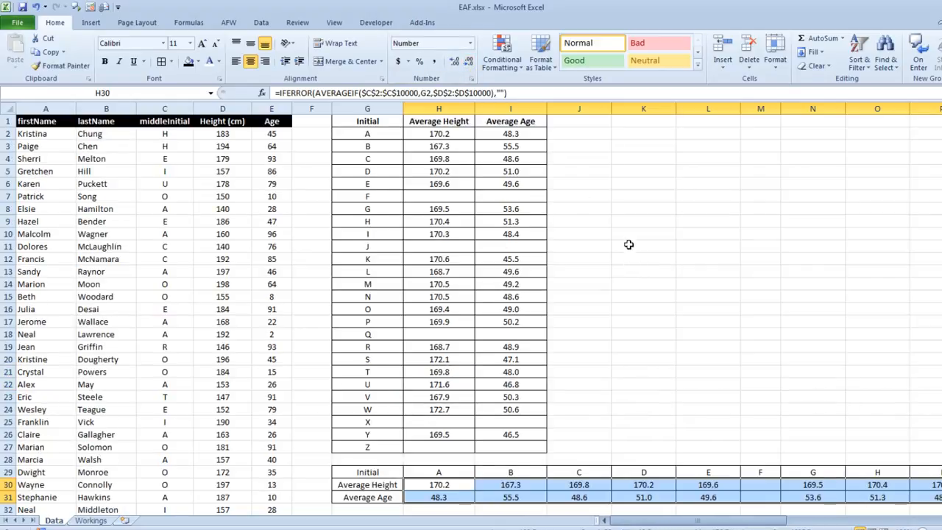
click(628, 237)
click(442, 498)
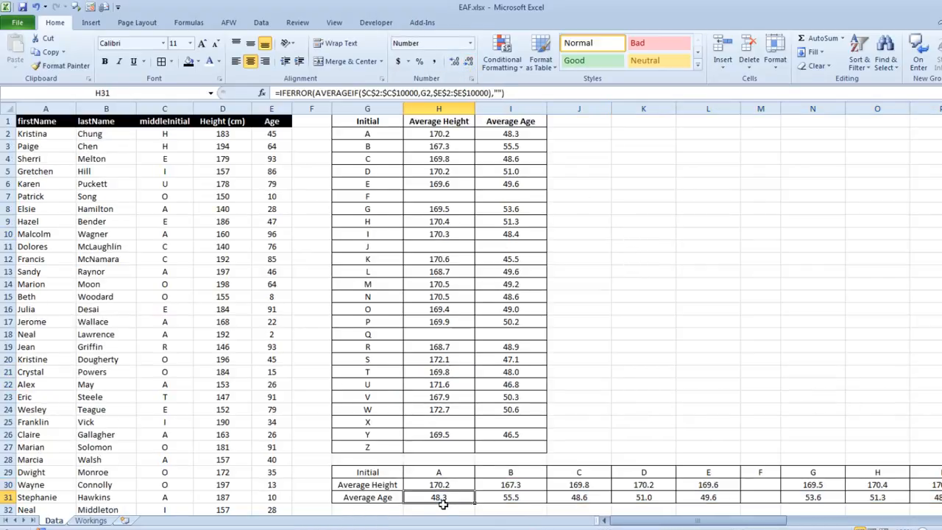